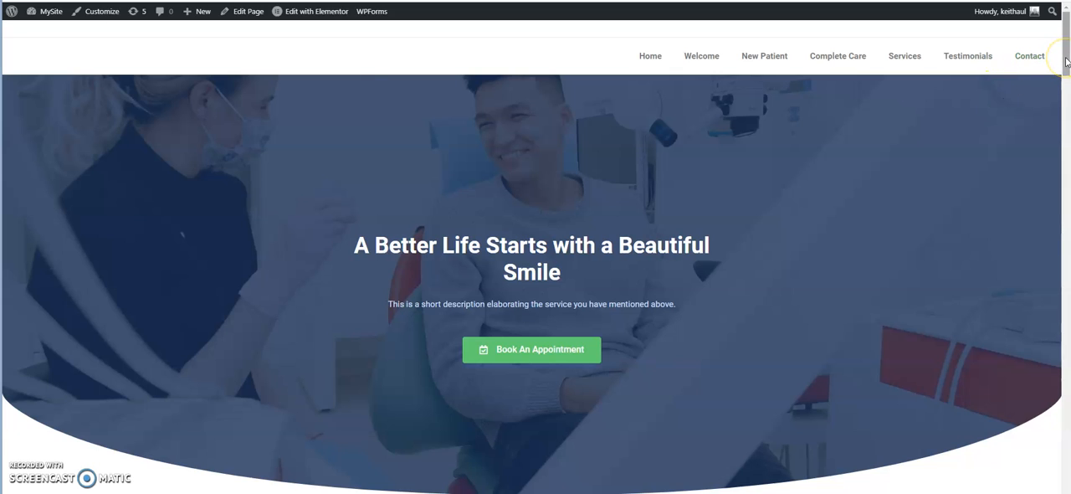
Scroll down the live dental clinic page and test the floating up-arrow that returns to the top.
drag(1066, 62, 1066, 110)
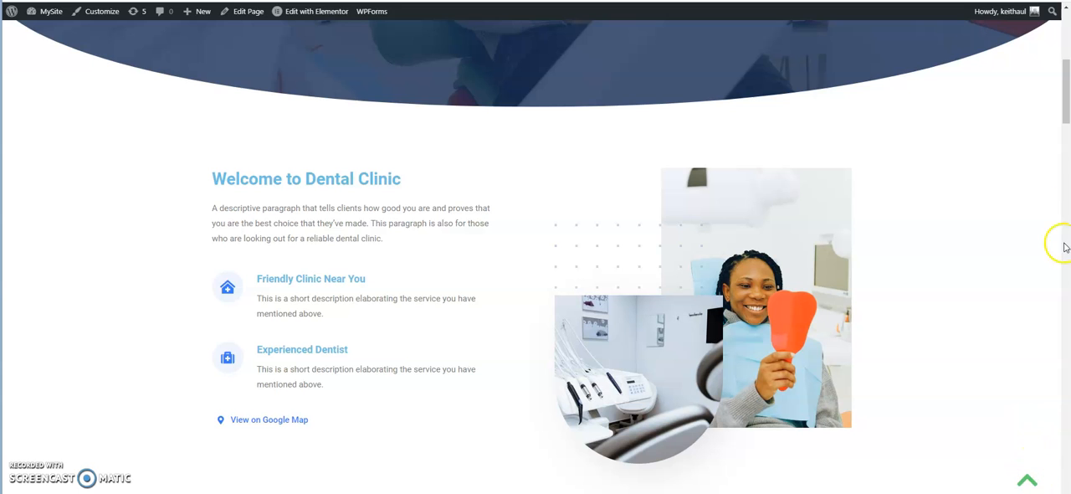
drag(1066, 121, 1066, 259)
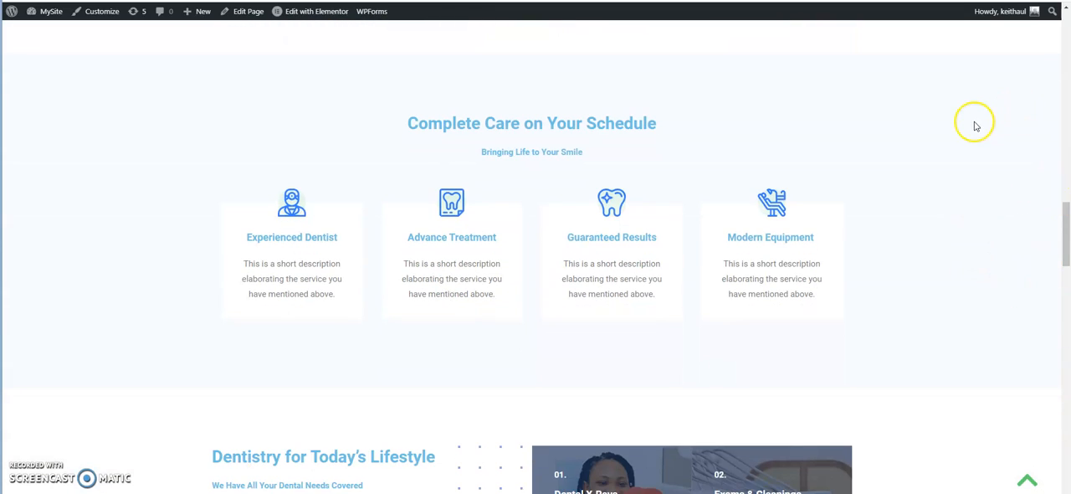
click(1028, 480)
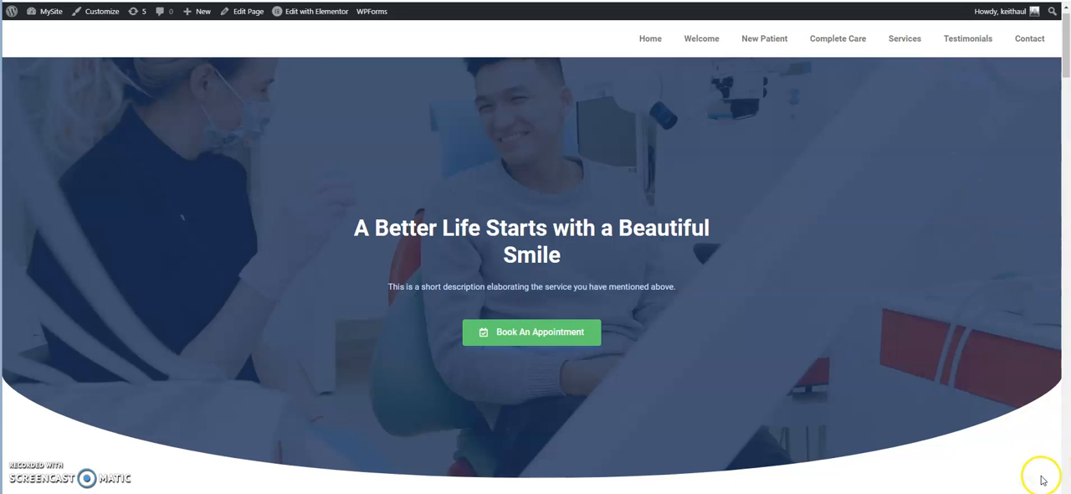
click(1066, 66)
mouse_move(1066, 63)
mouse_down()
mouse_move(1067, 85)
mouse_move(1066, 50)
mouse_up()
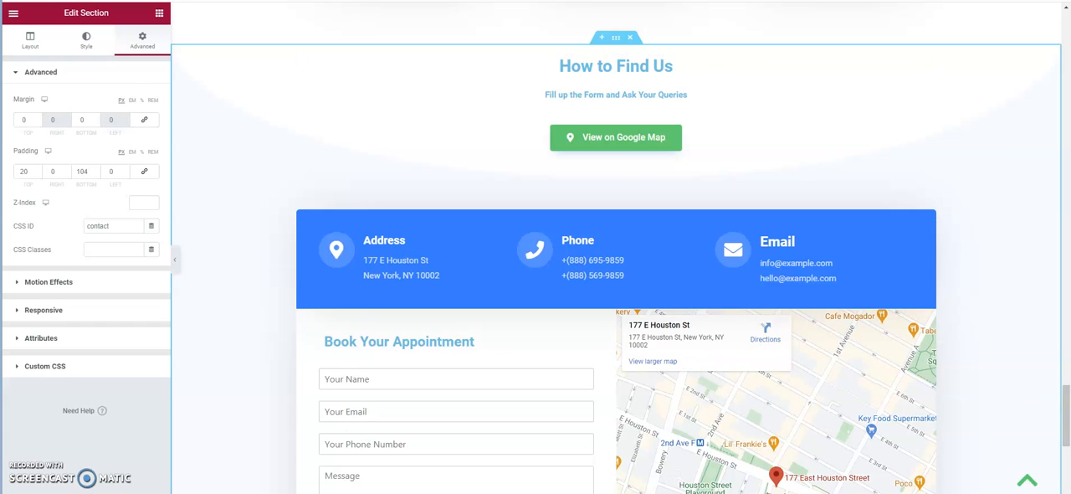
Show the structure choices for a new section at the page end and open the settings of the empty section below the footer.
drag(1066, 407, 1066, 470)
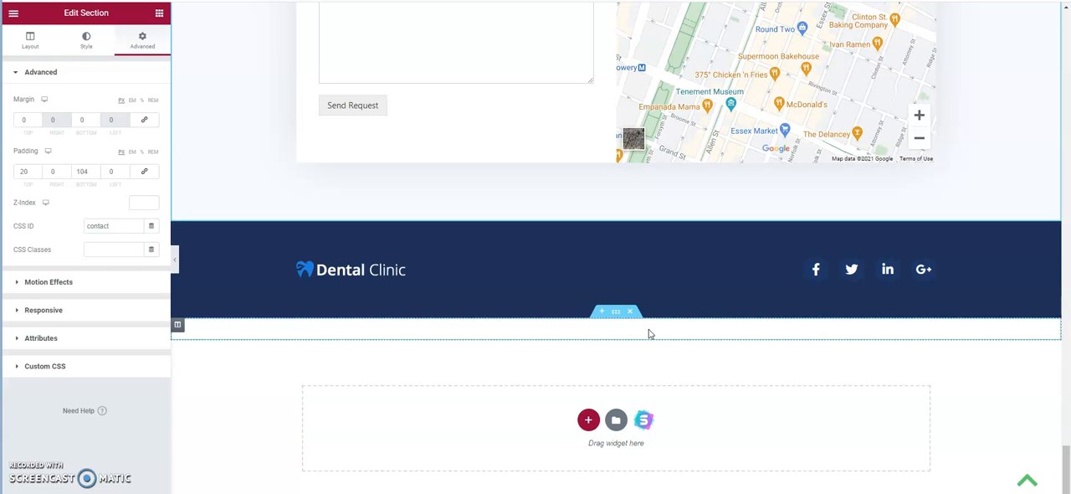
click(588, 420)
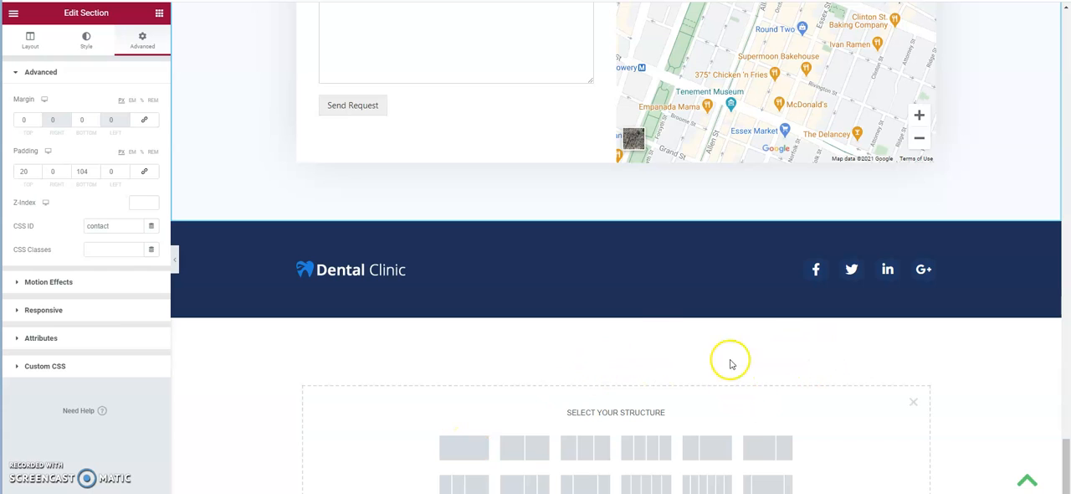
right_click(626, 328)
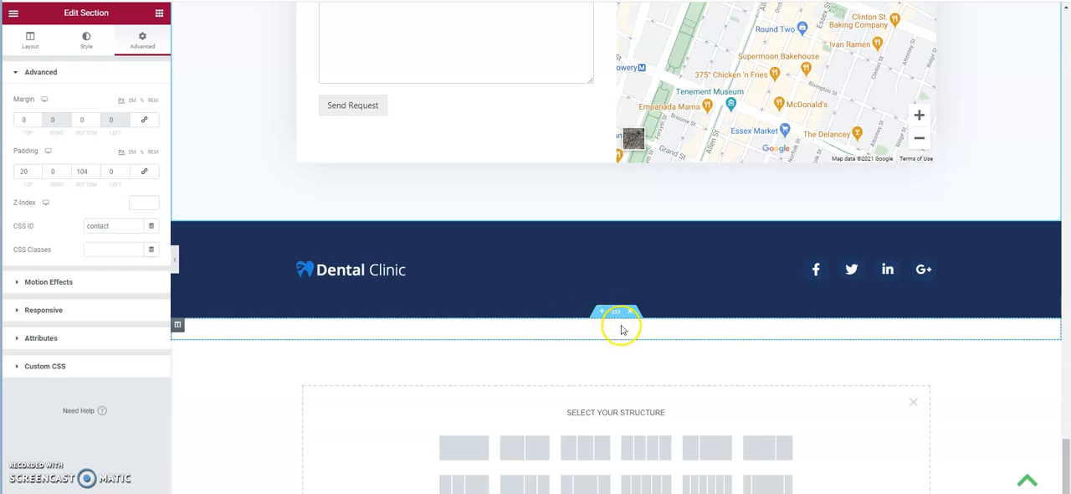
click(618, 314)
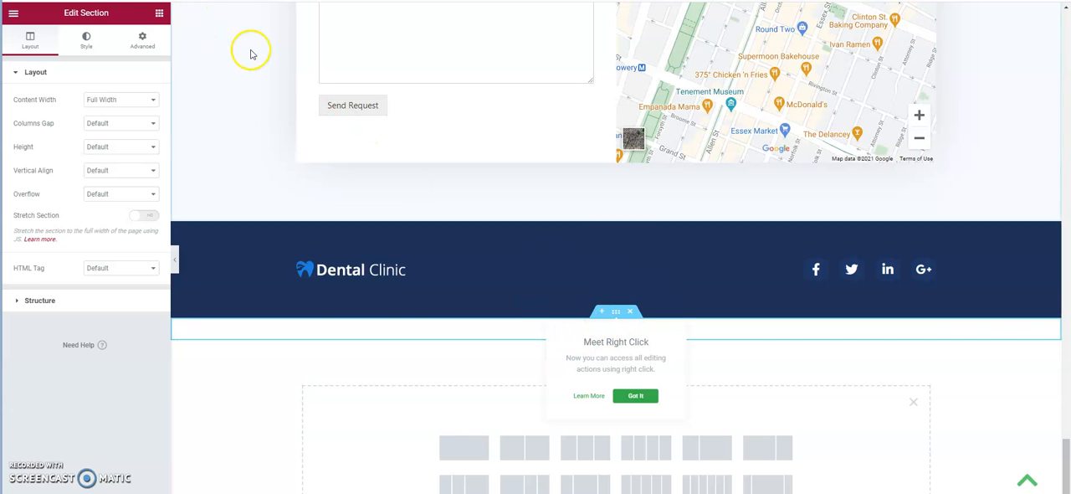
Show the Basic widgets in the Elementor library and locate the Icon widget.
click(159, 14)
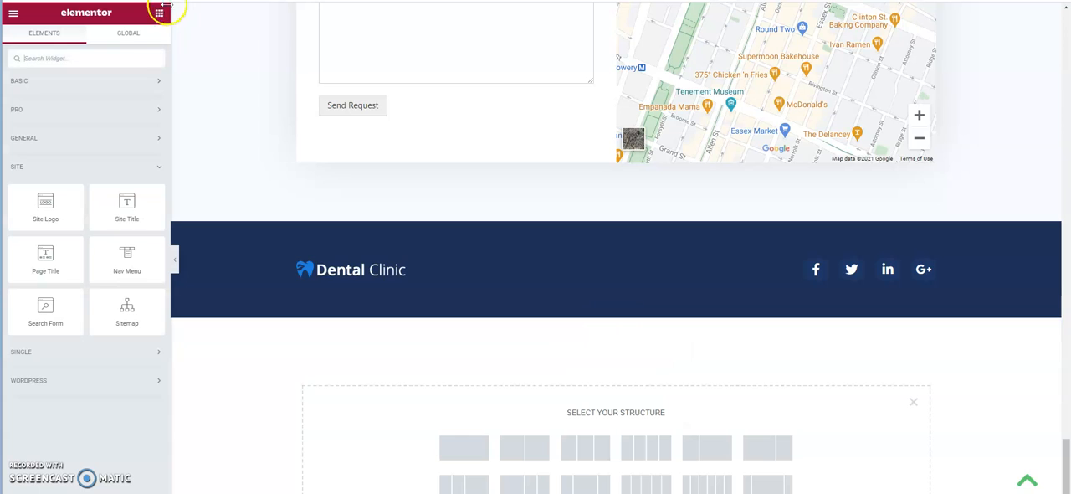
click(159, 13)
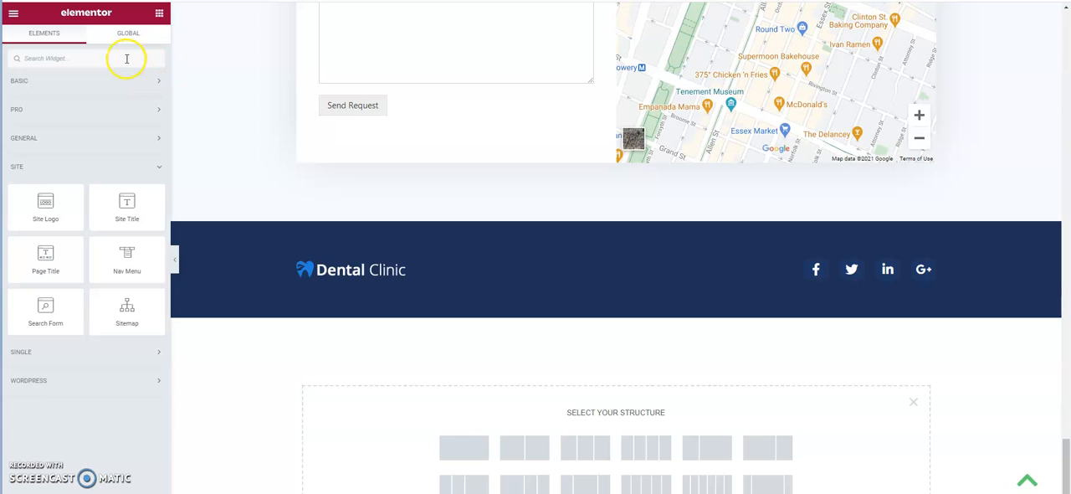
click(158, 81)
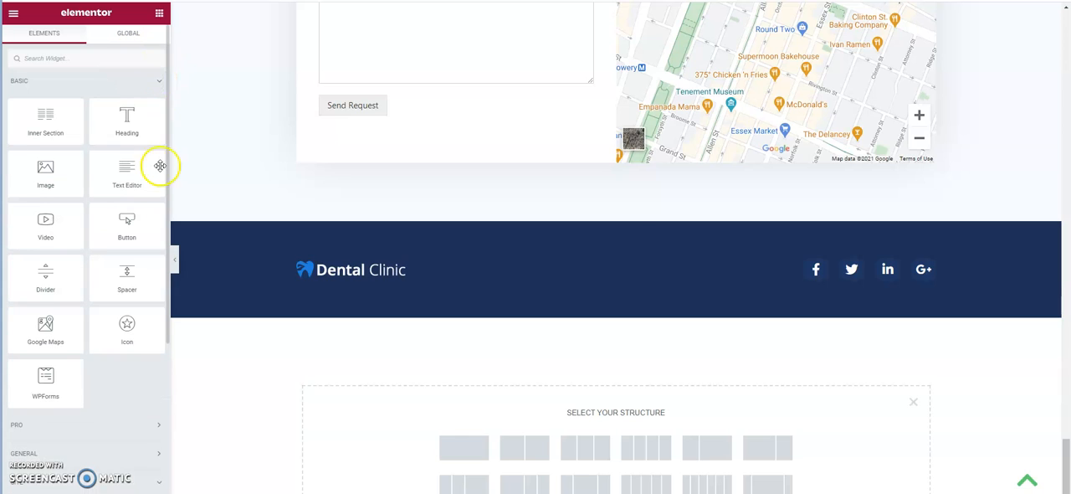
drag(130, 328, 469, 373)
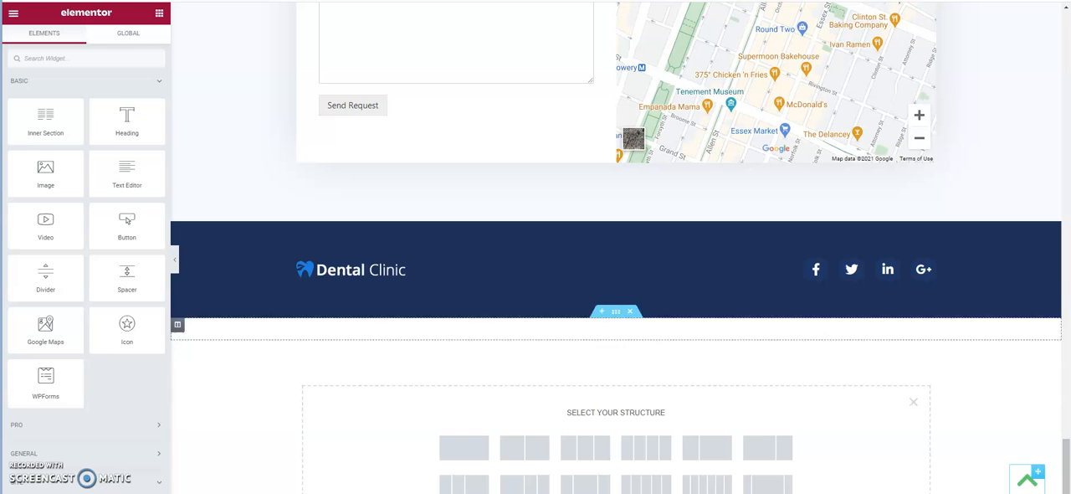
Open the floating up-arrow icon for editing and view its symbol in the Icon Library, leaving the selection as is.
click(1027, 479)
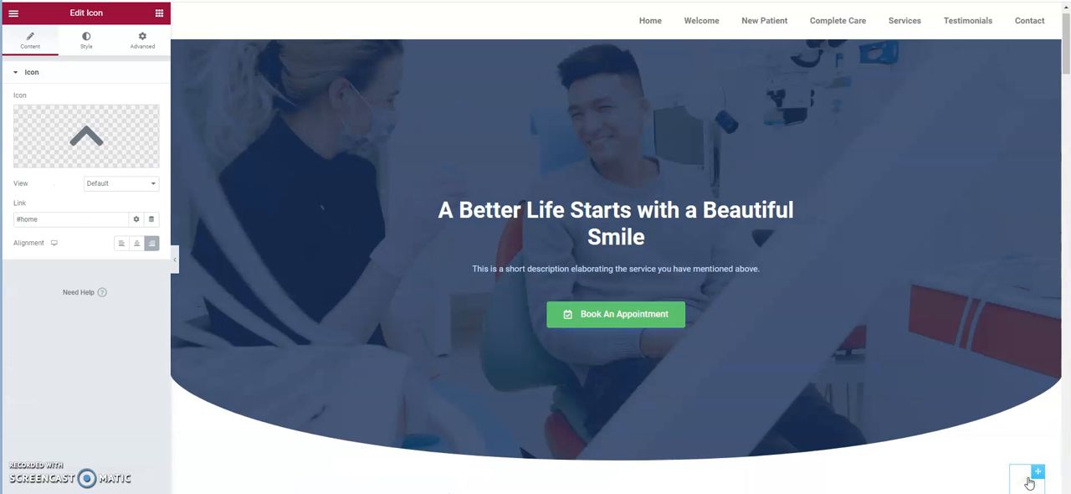
drag(1066, 44, 1066, 476)
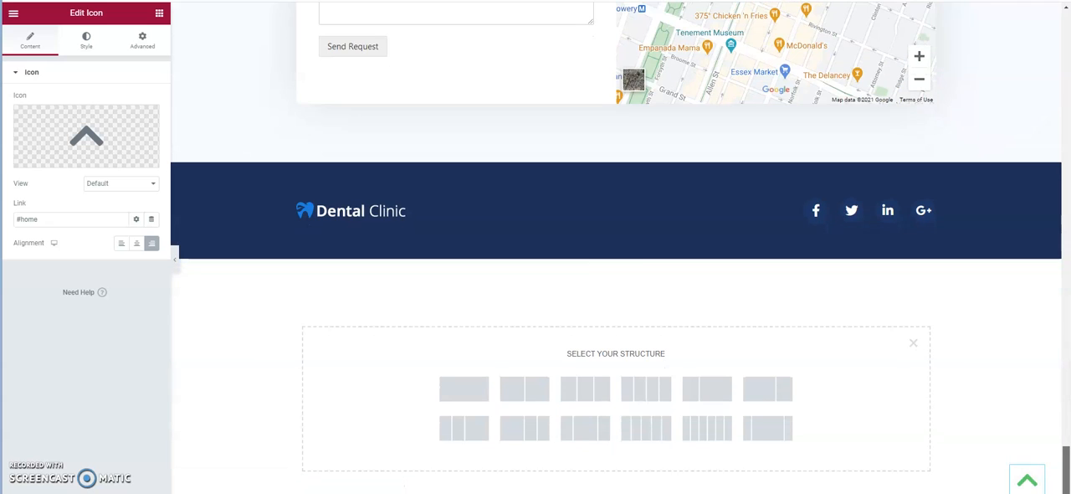
mouse_move(1037, 473)
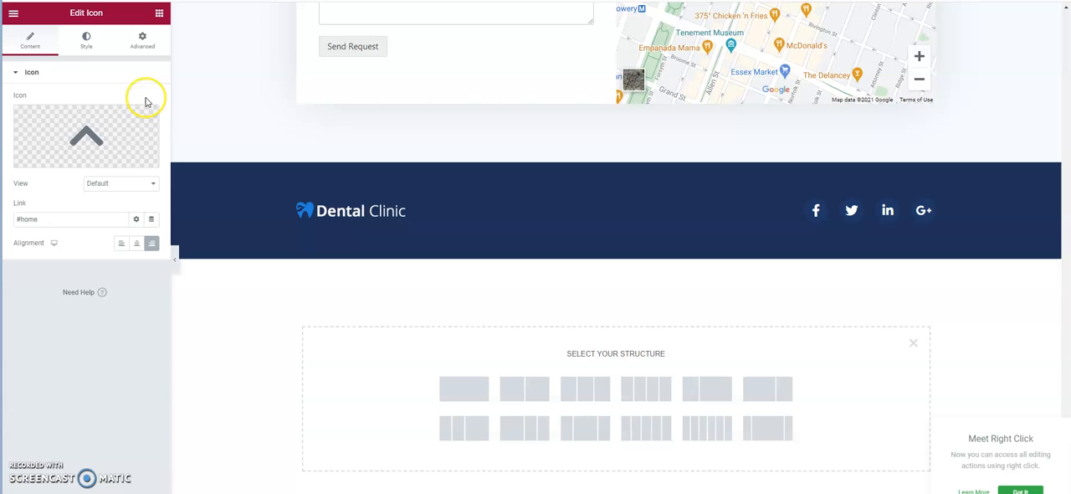
mouse_move(134, 117)
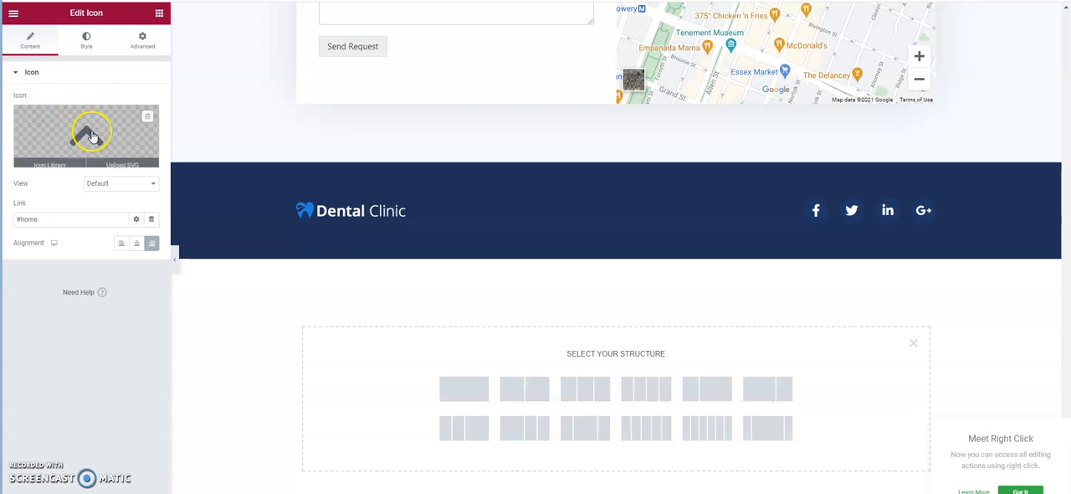
click(61, 159)
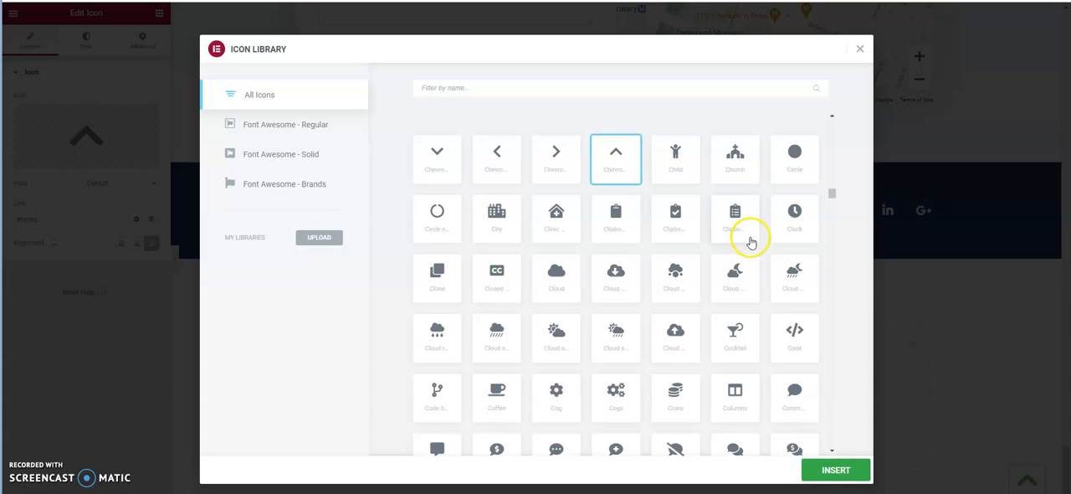
click(859, 49)
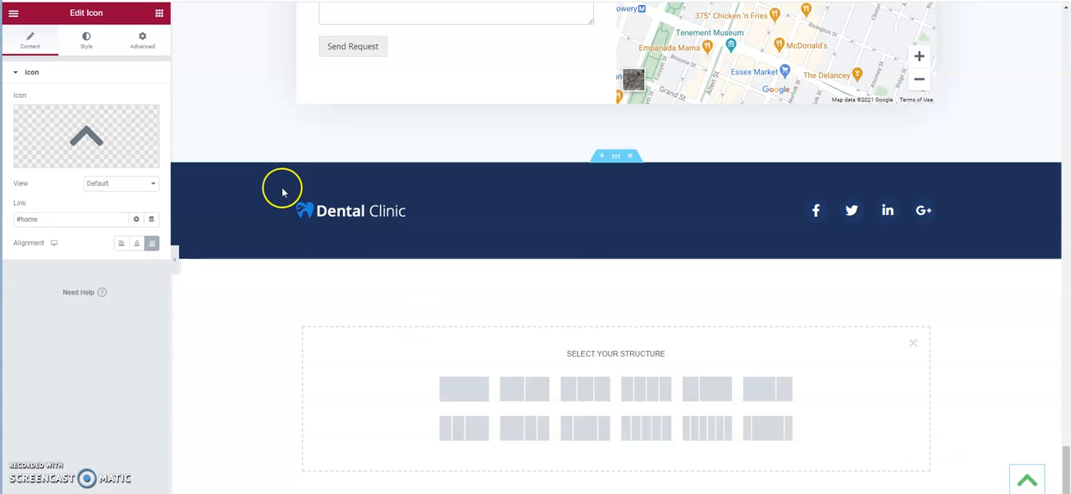
Examine the arrow icon's link and compare it with the CSS ID of the navigation section at the page start.
click(59, 218)
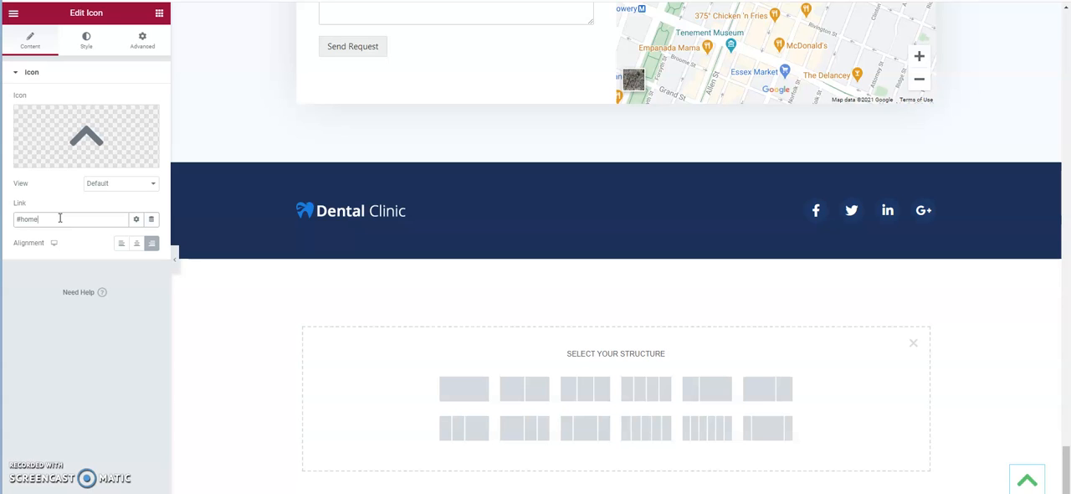
drag(60, 217, 18, 219)
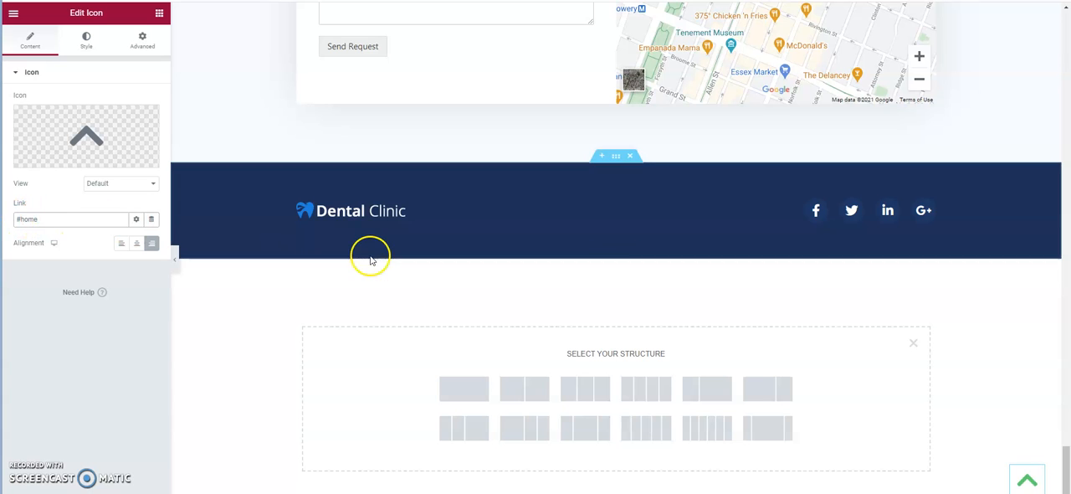
drag(1066, 489, 1066, 35)
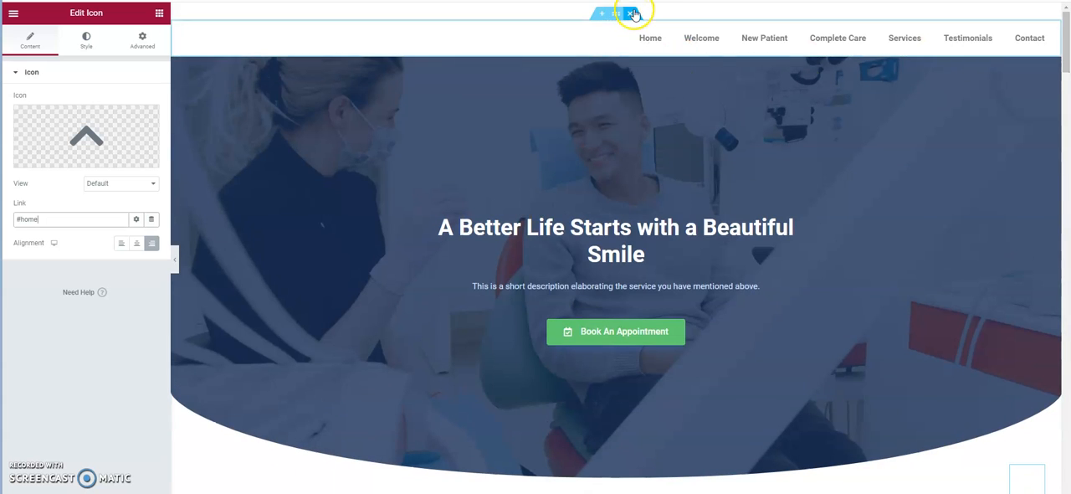
click(615, 13)
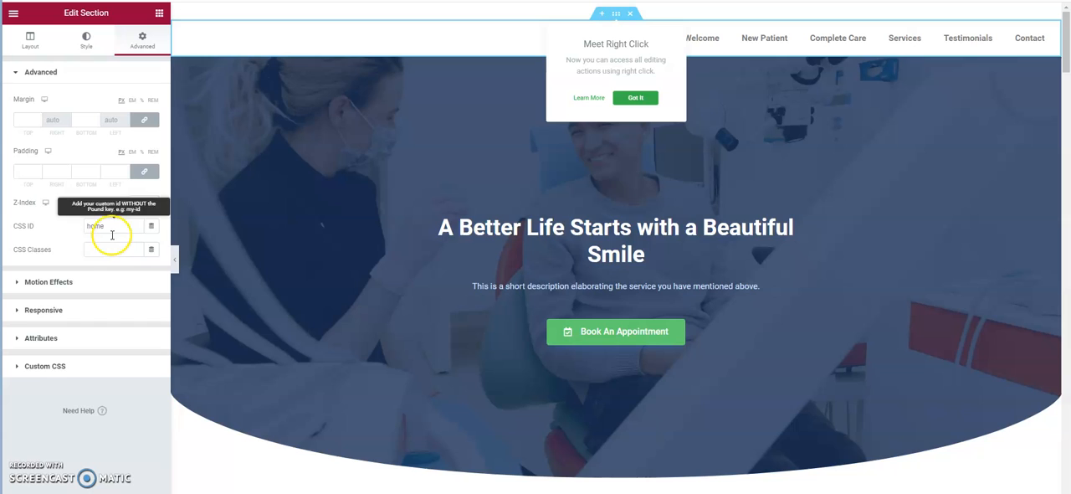
click(147, 40)
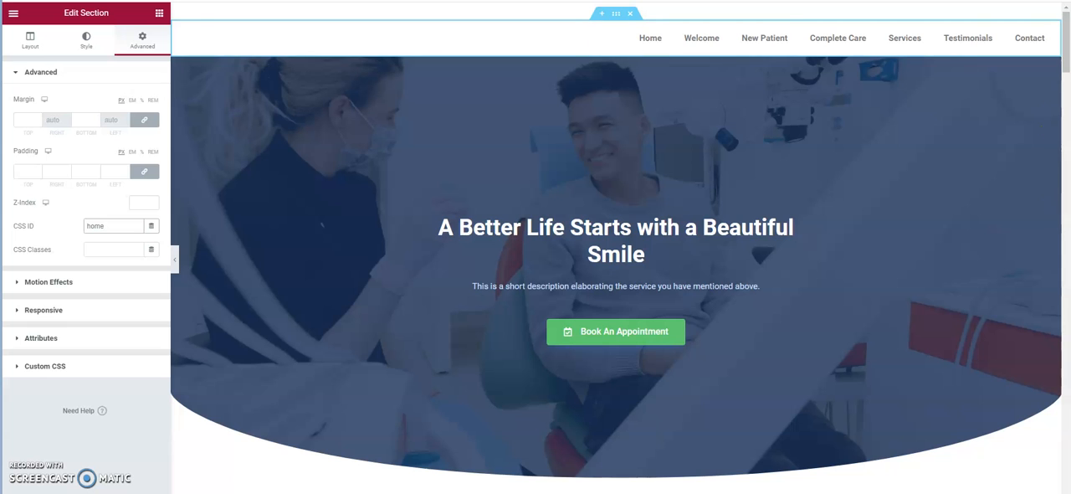
Reopen the floating up-arrow icon's style settings and reduce its size to 28.
drag(1066, 42, 1066, 477)
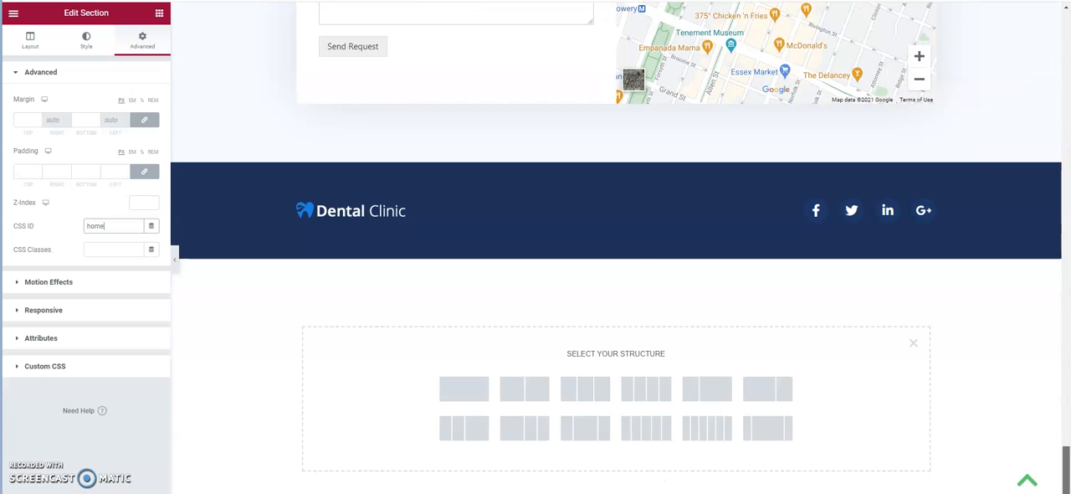
click(1027, 479)
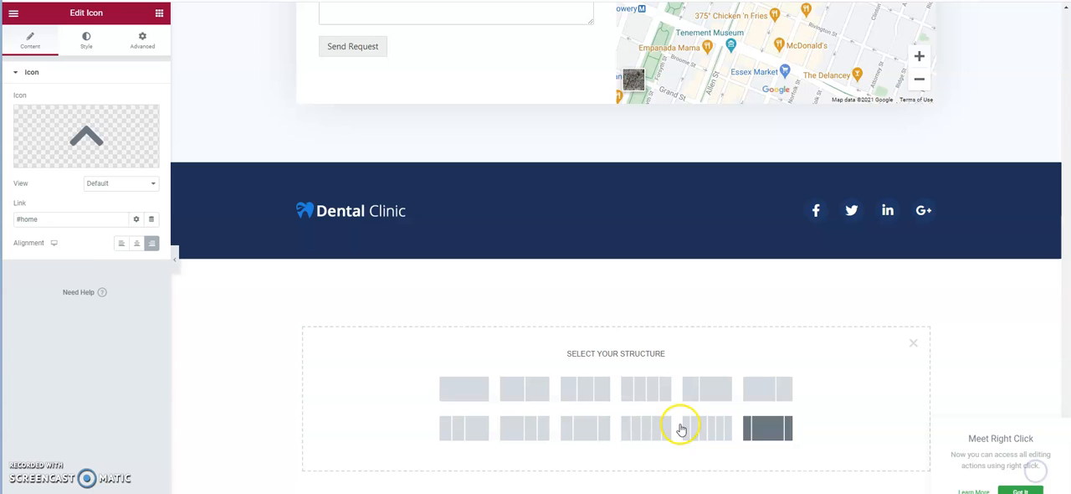
click(84, 44)
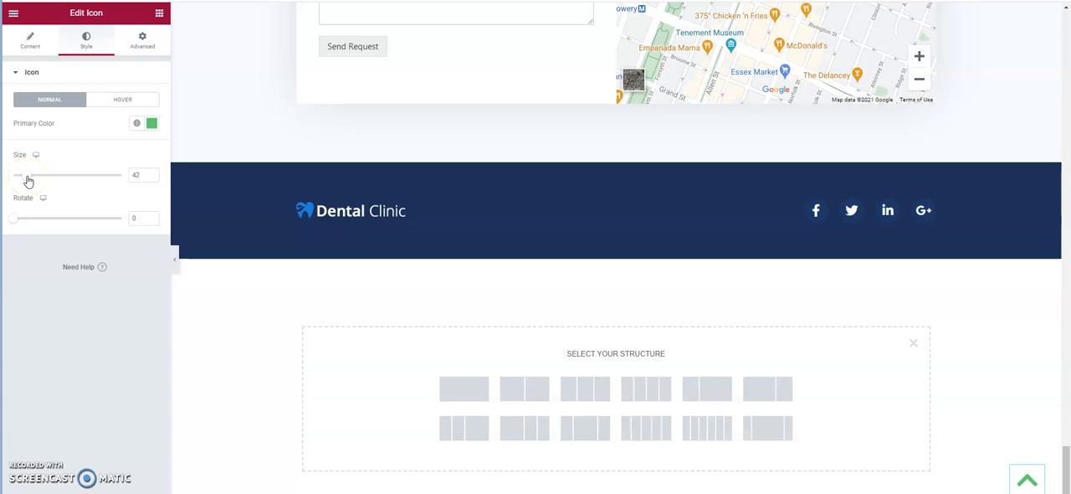
mouse_move(28, 180)
mouse_down()
mouse_move(50, 180)
mouse_move(20, 176)
mouse_up()
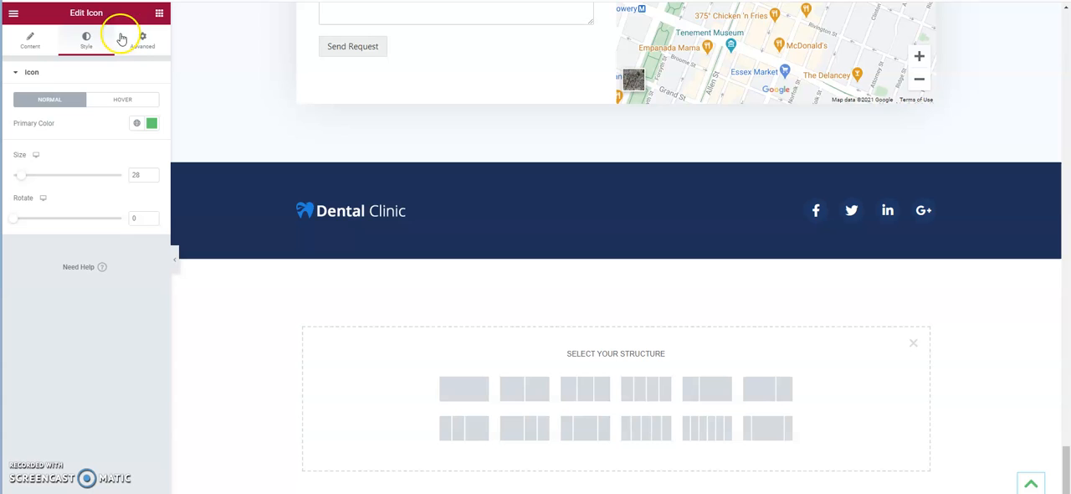
Examine the Transparency scrolling effect in the arrow icon's Motion Effects, including its direction options.
click(149, 41)
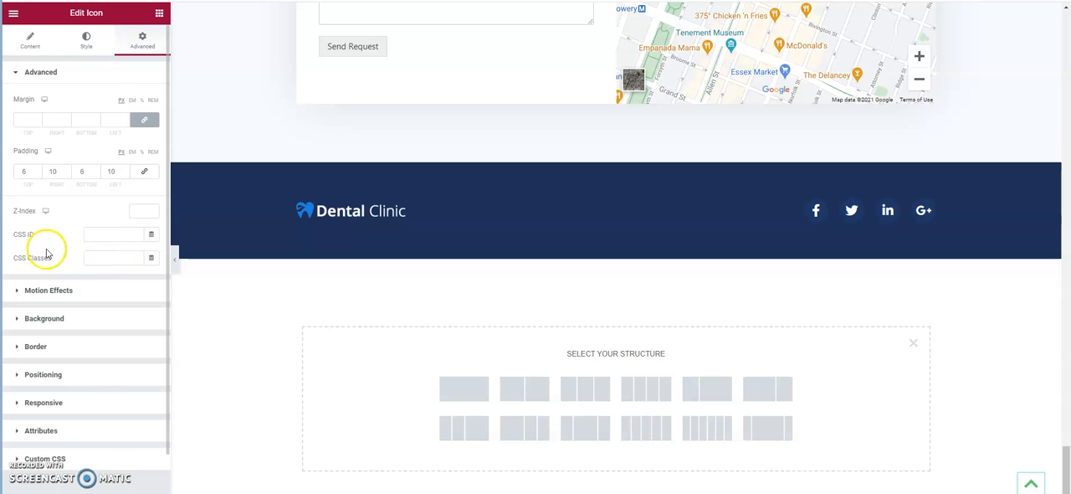
click(96, 291)
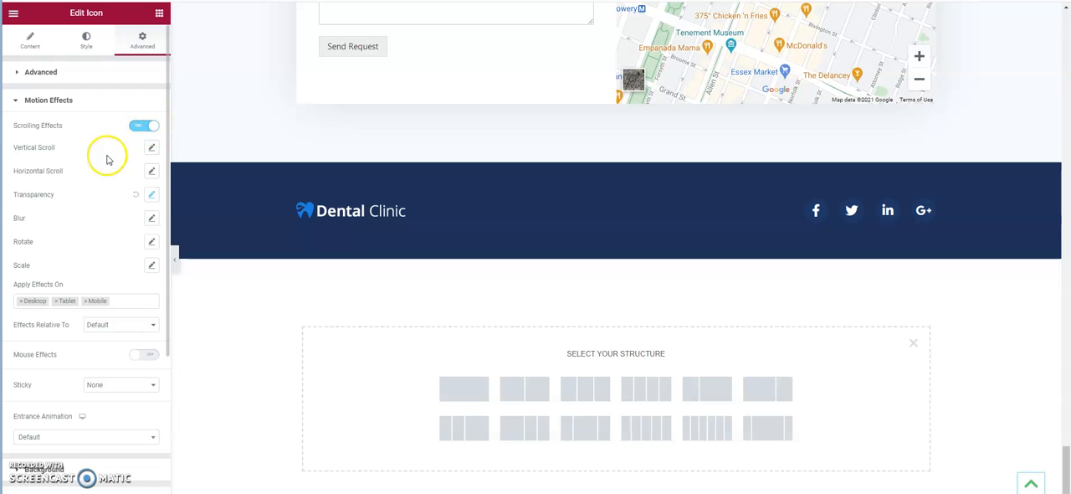
click(151, 194)
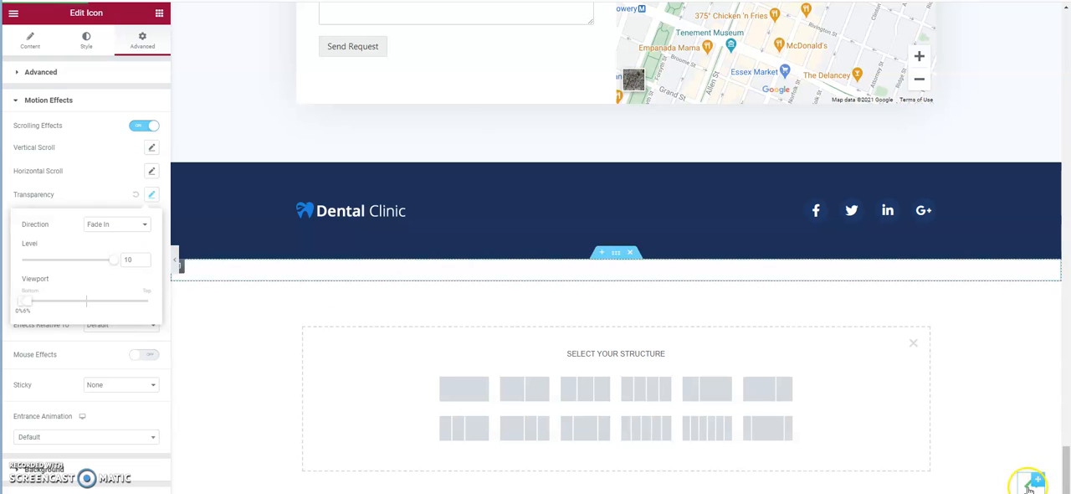
click(123, 224)
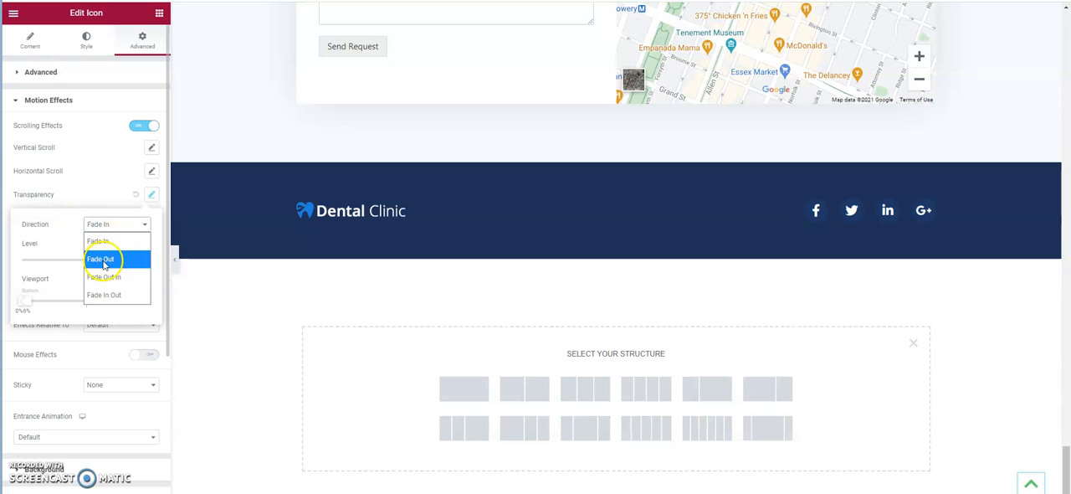
click(63, 219)
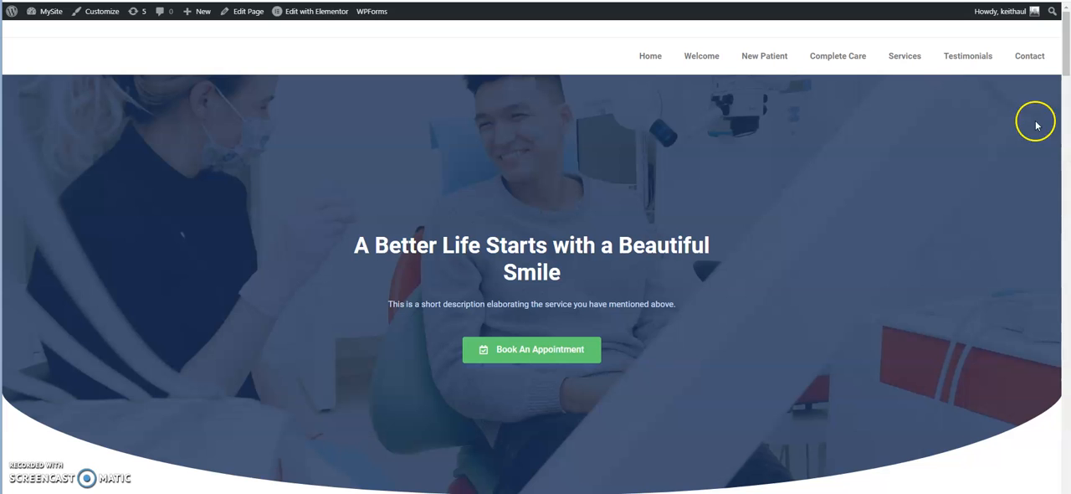
Test how the arrow fades in while scrolling the live page, and close the icon's Transparency settings in the editor.
click(1067, 64)
drag(1067, 63, 1065, 96)
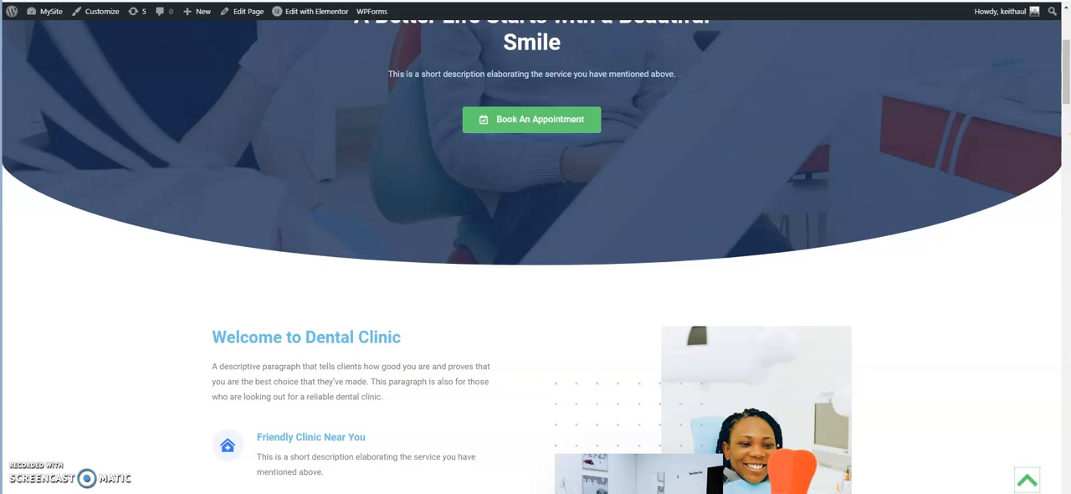
drag(1065, 78, 1065, 452)
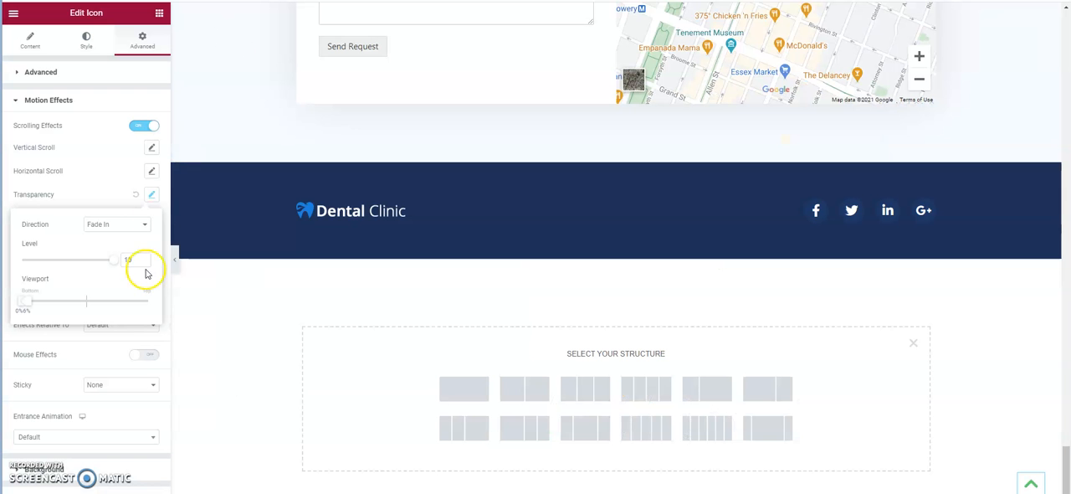
click(156, 194)
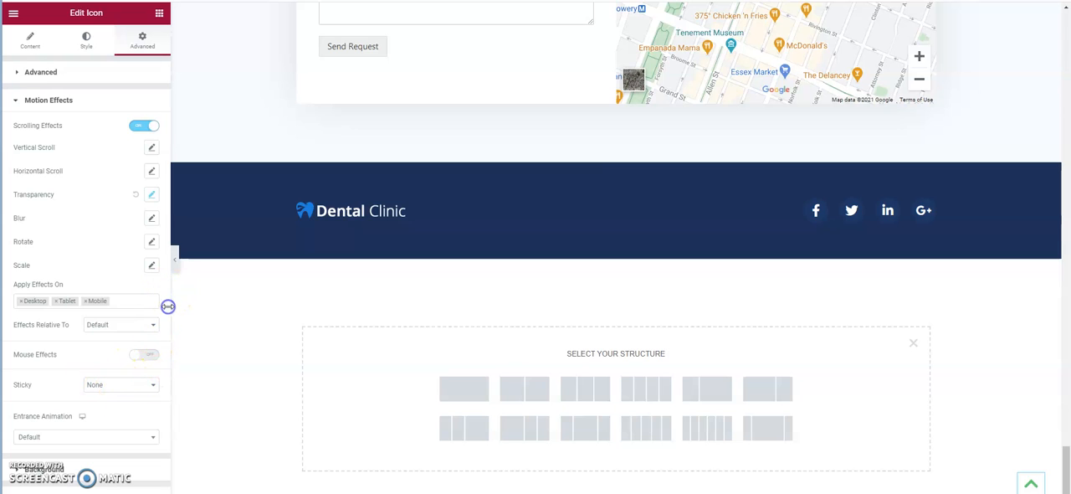
In the arrow icon's Positioning settings, choose Inline (auto) as the width and Fixed as the position.
drag(167, 279, 170, 432)
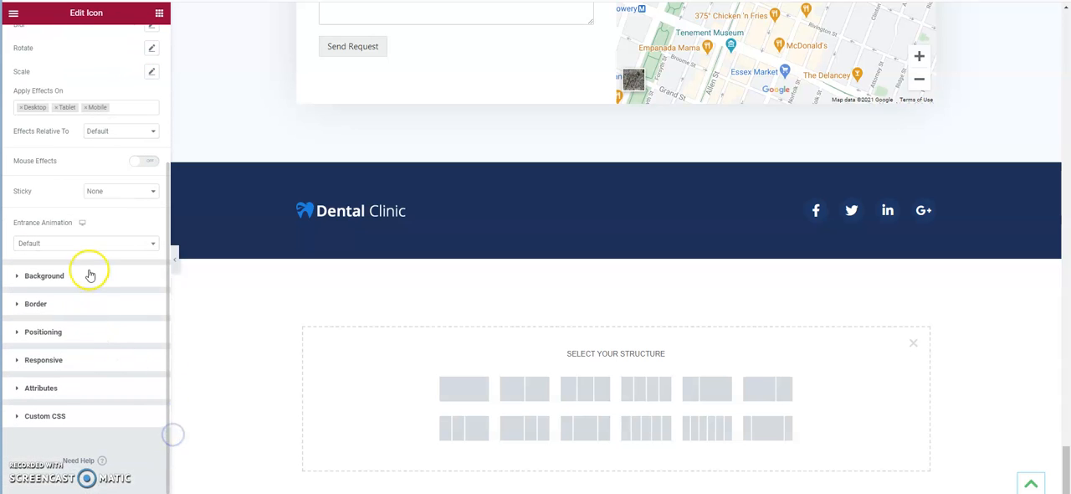
click(97, 333)
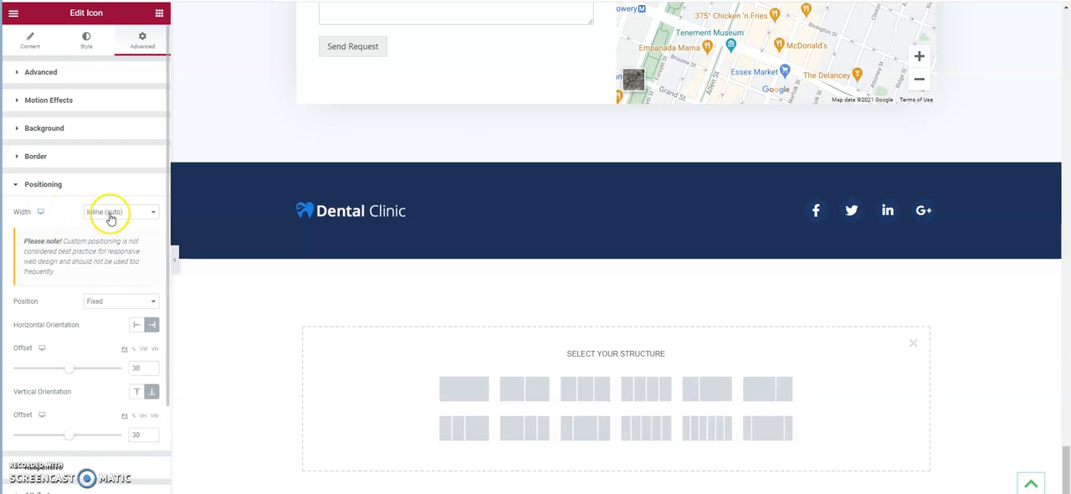
click(154, 212)
click(127, 269)
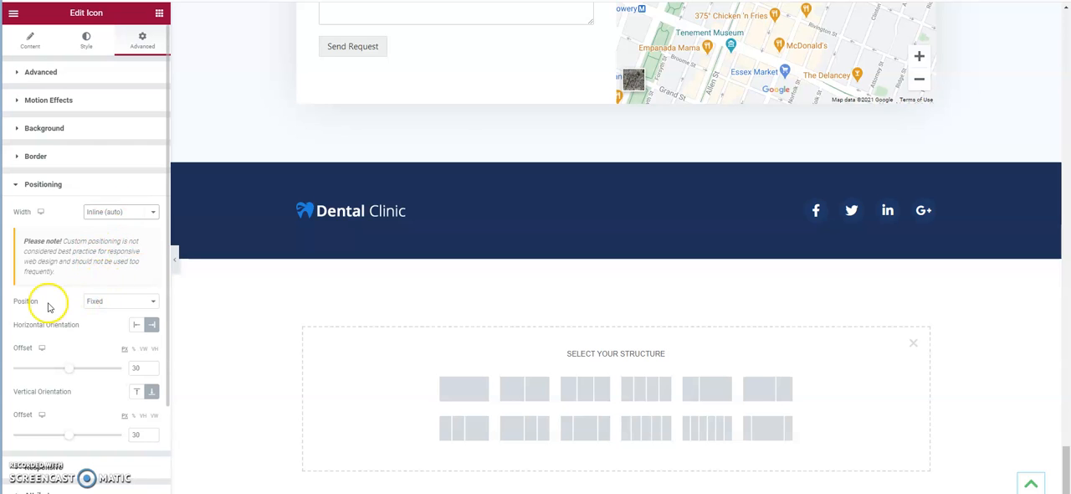
click(146, 301)
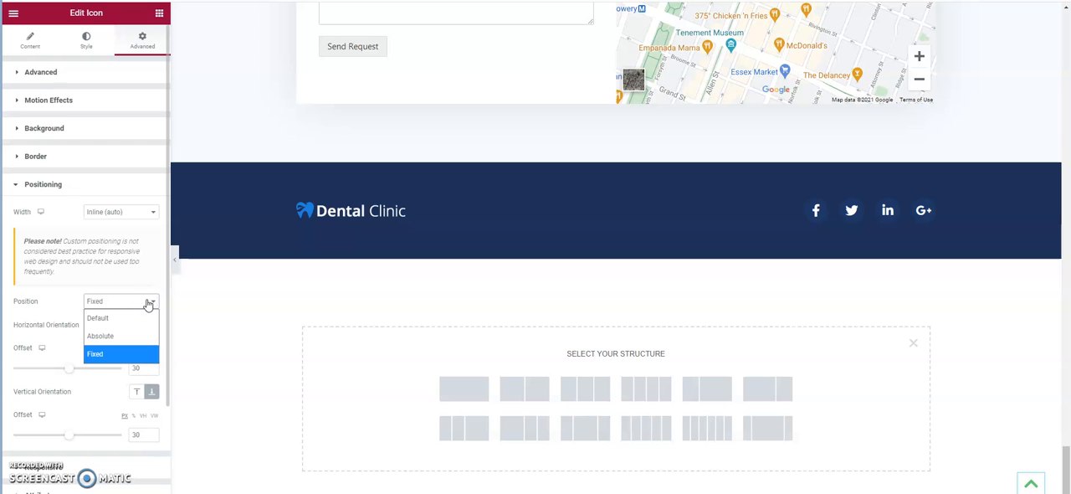
click(94, 354)
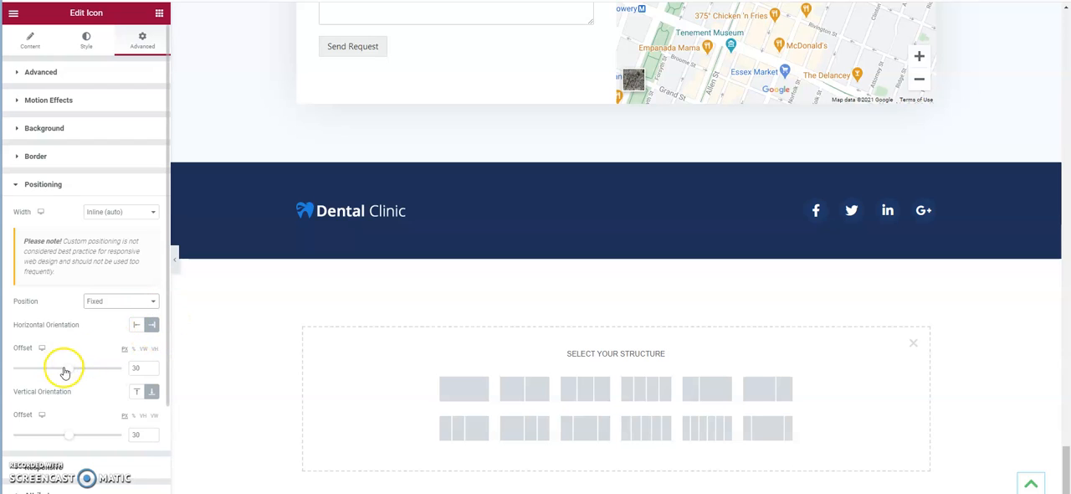
Try a larger horizontal offset for the floating arrow icon, and set it back to 30 px.
click(151, 368)
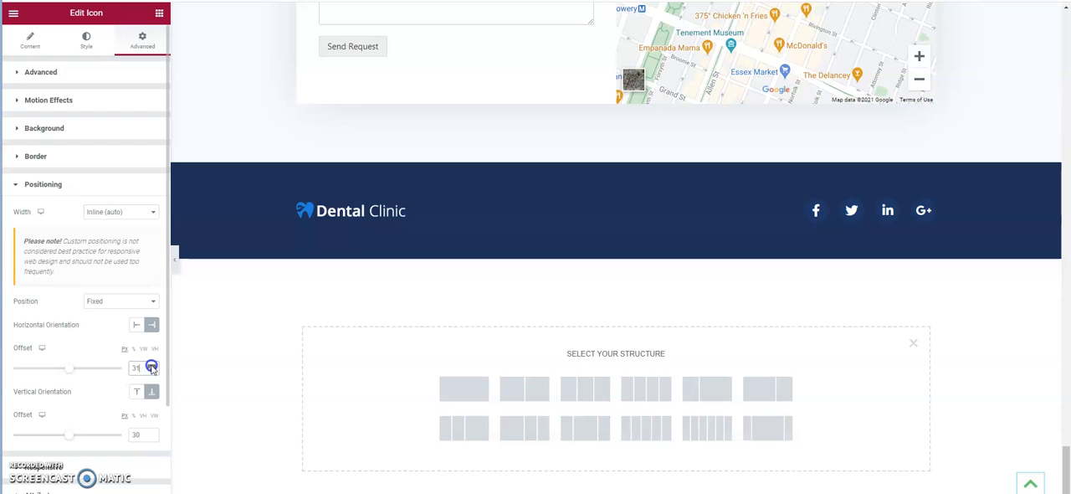
click(152, 368)
click(147, 393)
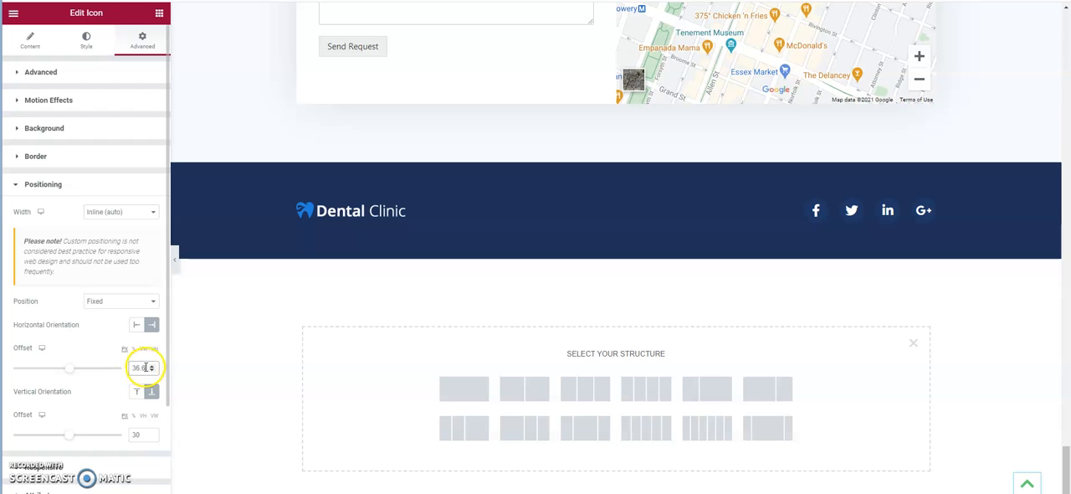
double_click(145, 367)
text(30)
click(256, 359)
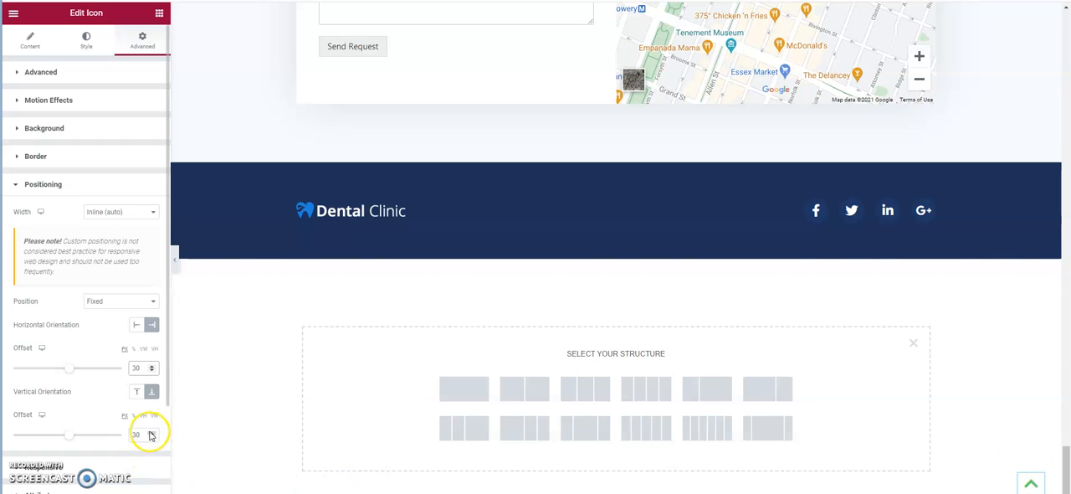
Try a vertical offset of 60 px for the arrow icon, and set it back to 30 px.
drag(140, 438, 121, 441)
text(60)
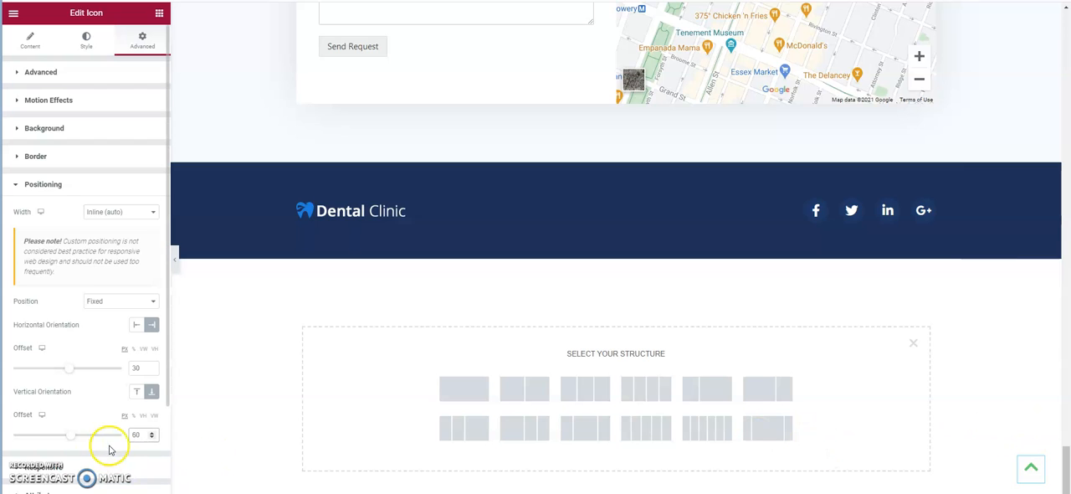
key(BackSpace)
key(BackSpace)
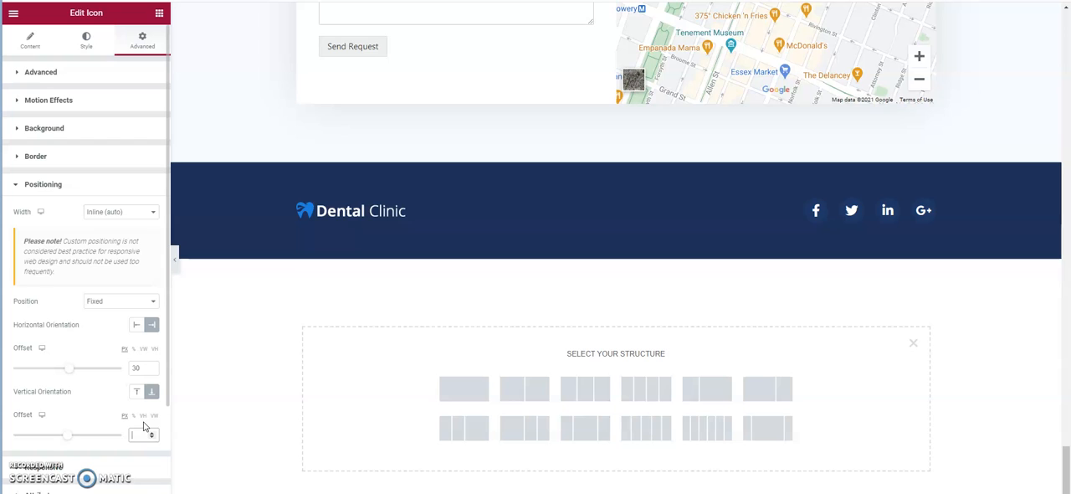
text(30)
Open the arrow icon's Responsive settings to examine its visibility options for desktop, tablet and mobile.
scroll(165, 335, down, 2)
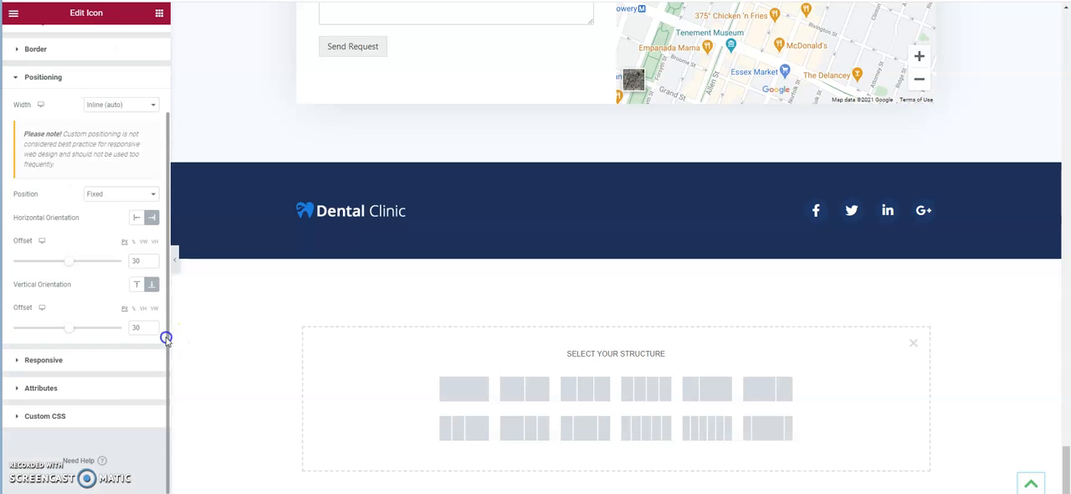
click(83, 360)
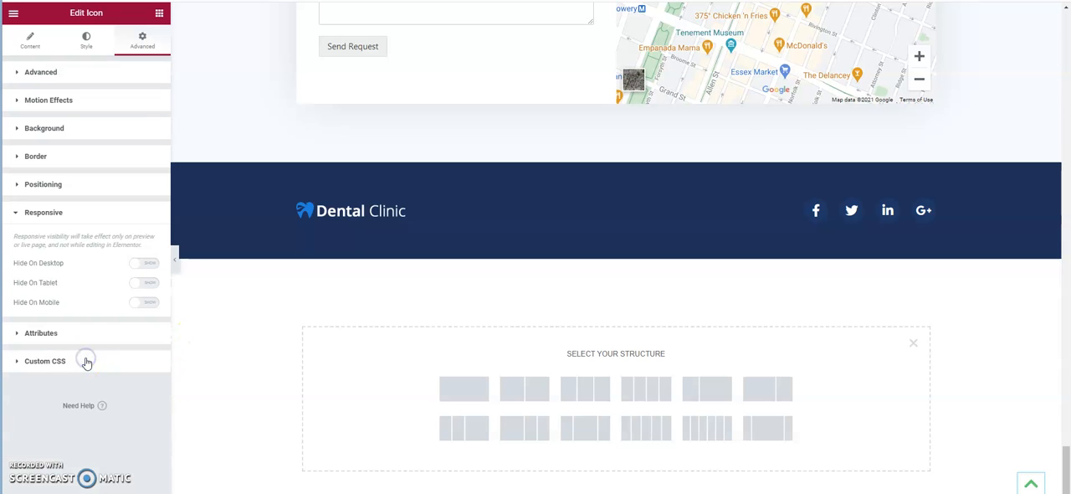